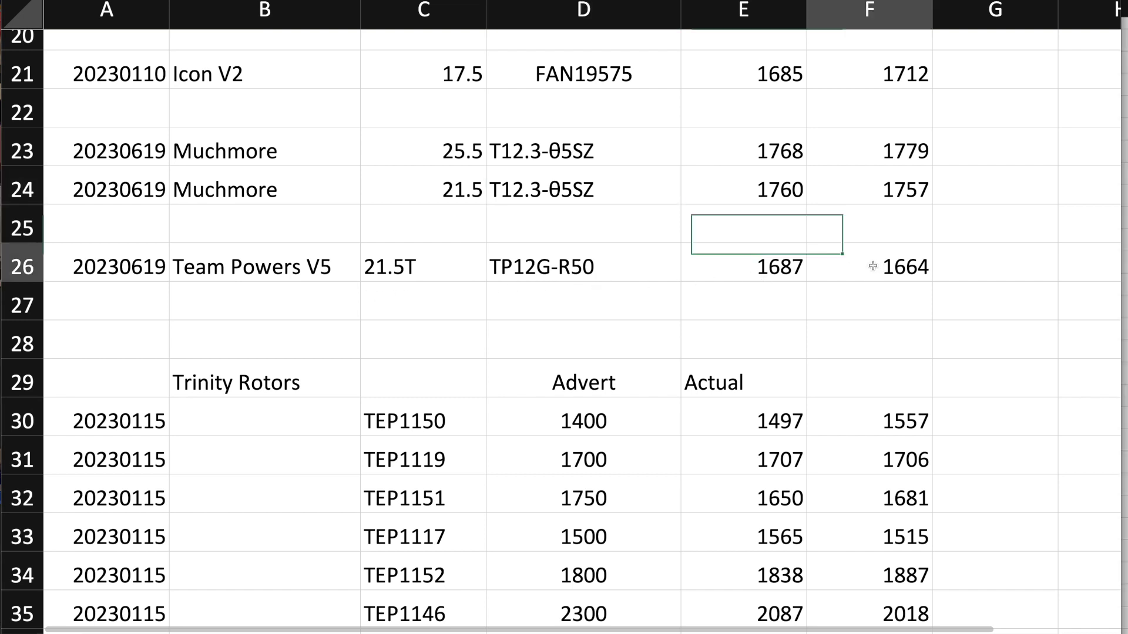
Highlight the two rotor readings in the Team Powers V5 21.5T row.
left_click_drag(876, 267, 768, 267)
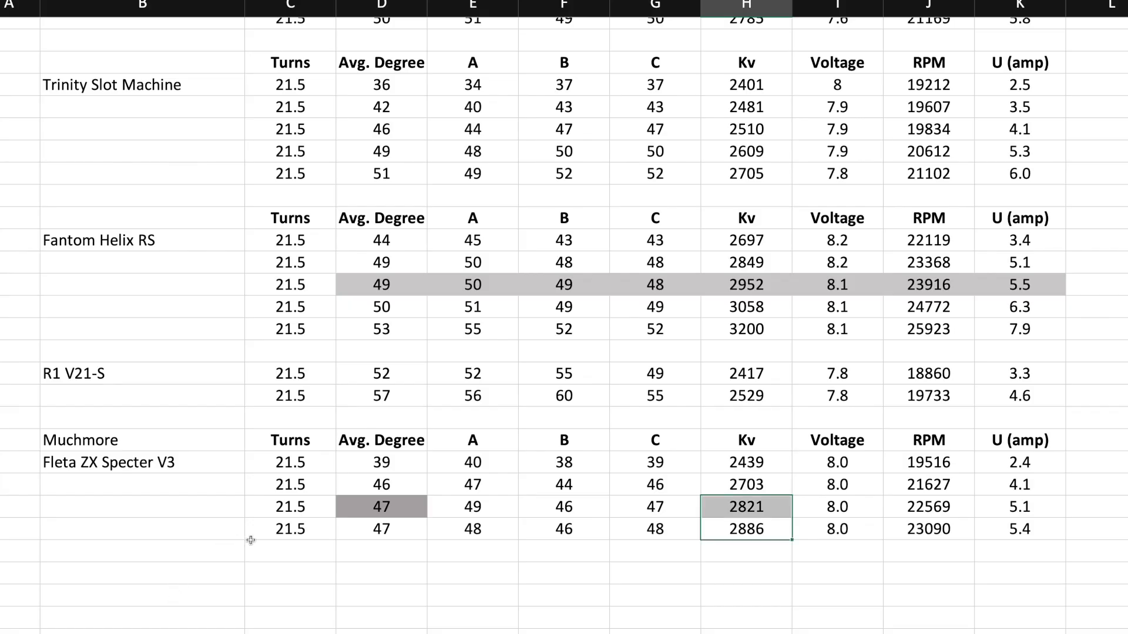
Find the Team Powers Actinium V5 results, highlight the 49-degree row, and select the Kv at 48 degrees.
scroll(247, 541, "up", 3)
scroll(248, 541, "up", 8)
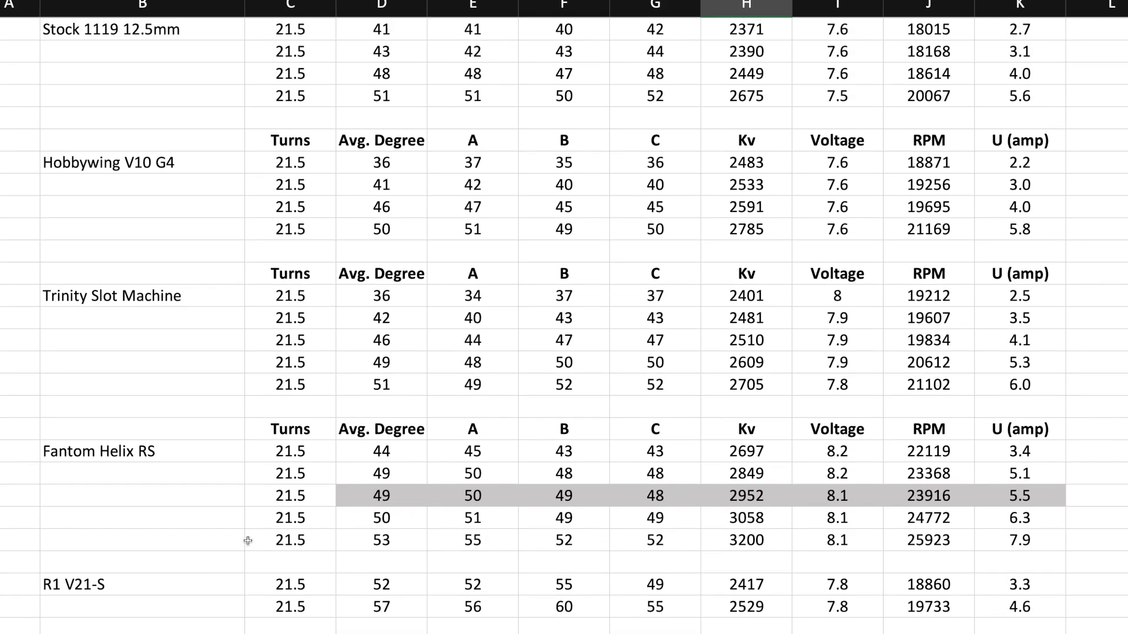
scroll(246, 541, "up", 9)
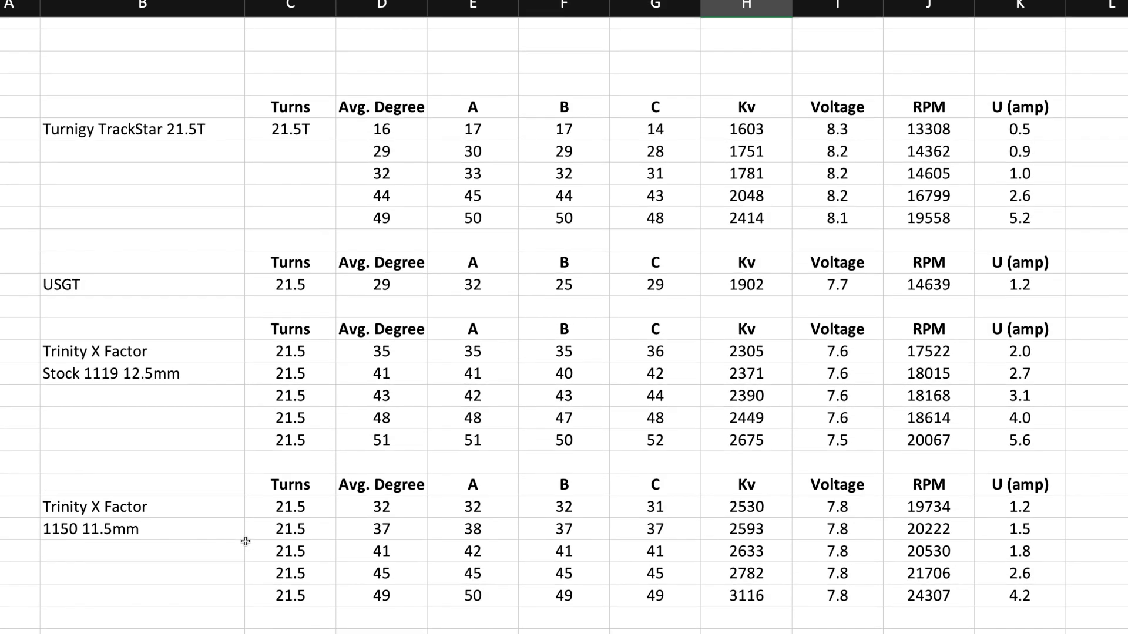
scroll(246, 541, "up", 1)
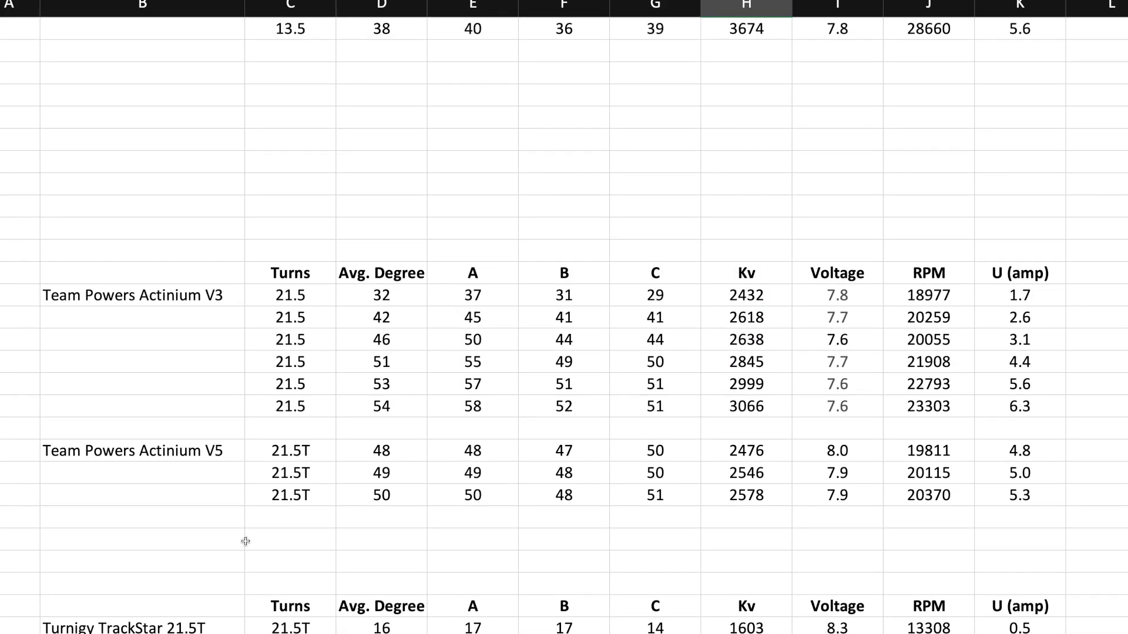
scroll(245, 541, "down", 2)
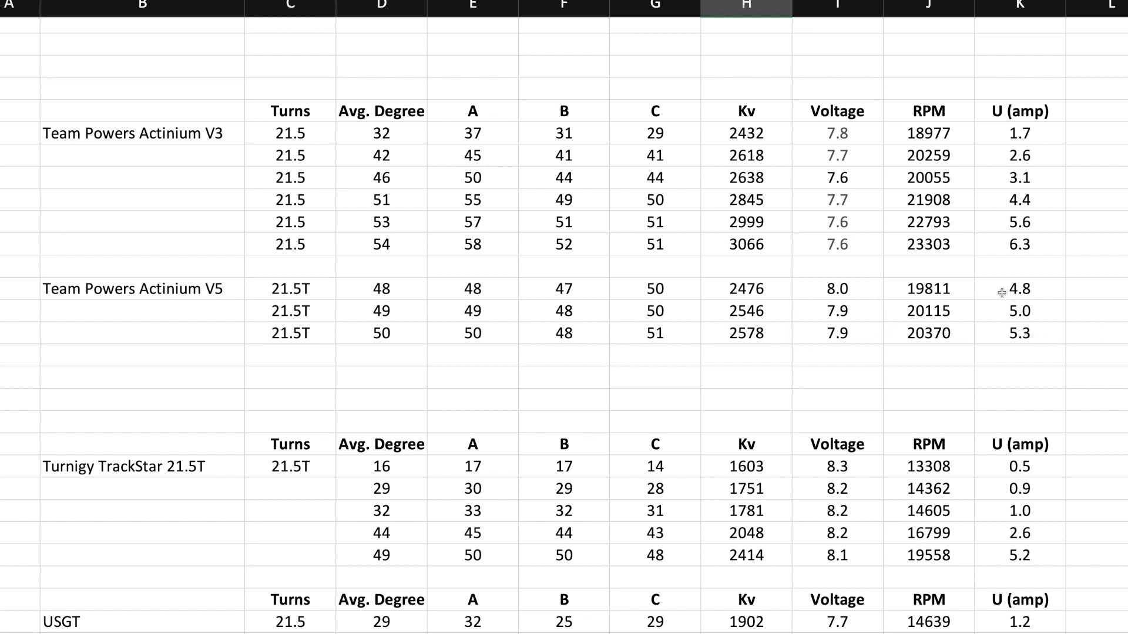
left_click(1023, 314)
left_click_drag(978, 315, 330, 312)
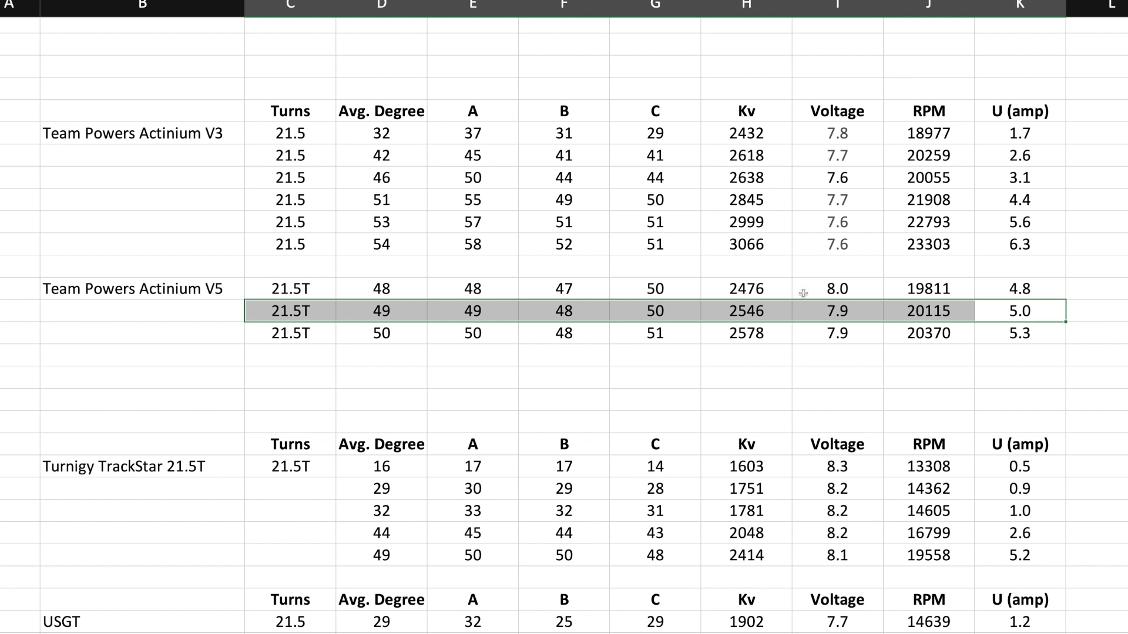
left_click(715, 290)
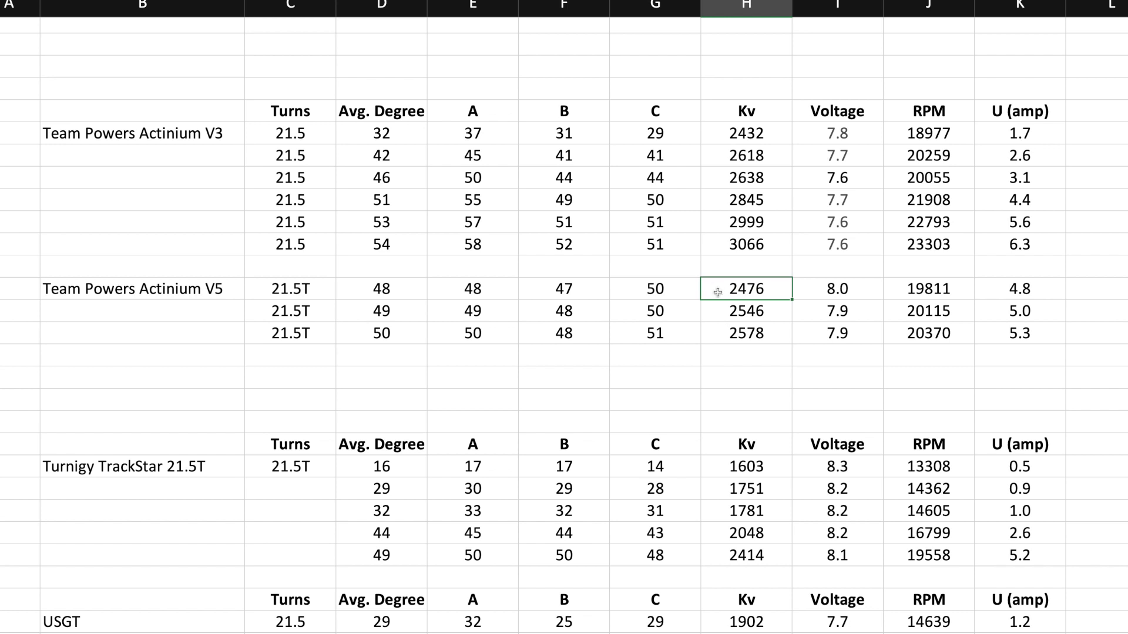
Compare the Actinium V3's amp draw and Kv at 53 and 51 degrees with the Actinium V5's 50-degree row.
left_click(999, 222)
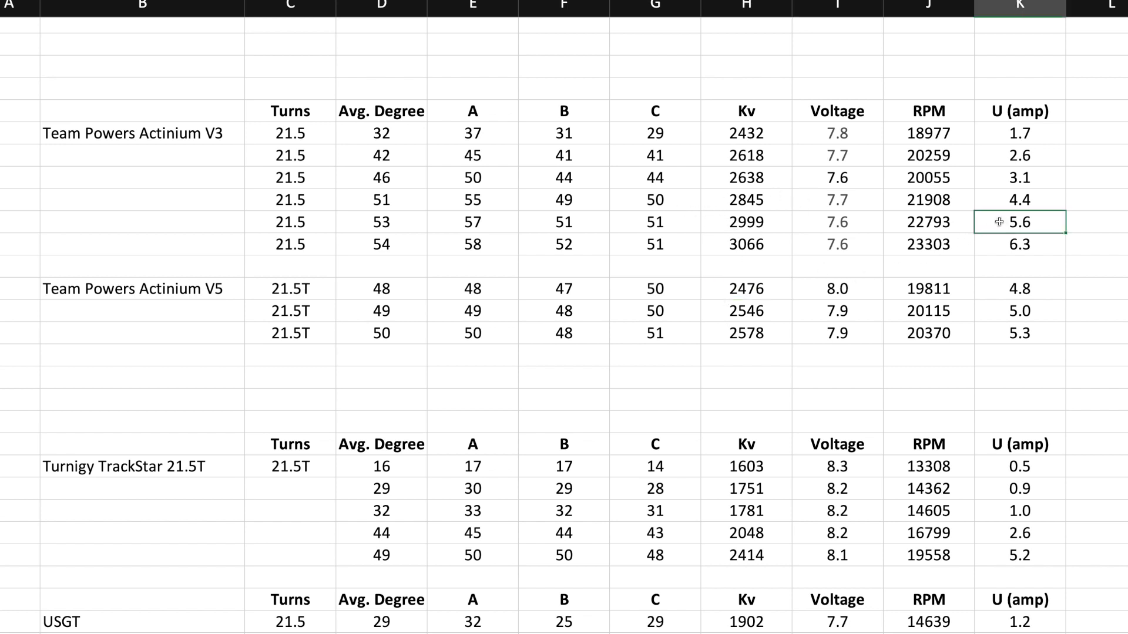
left_click(1005, 334)
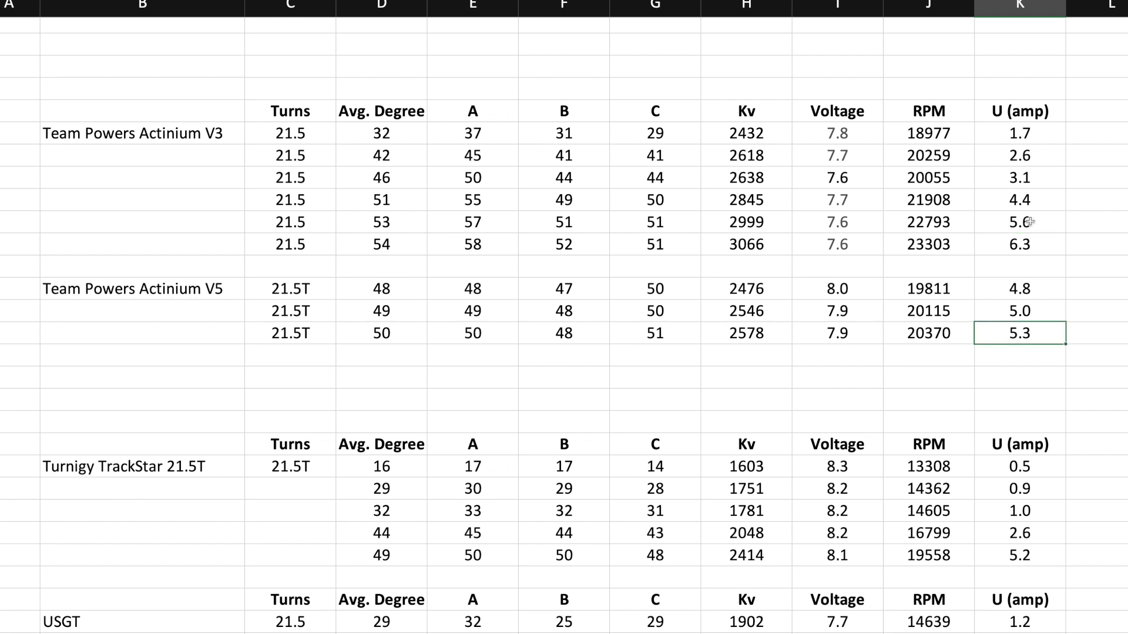
left_click(759, 226)
left_click(999, 201)
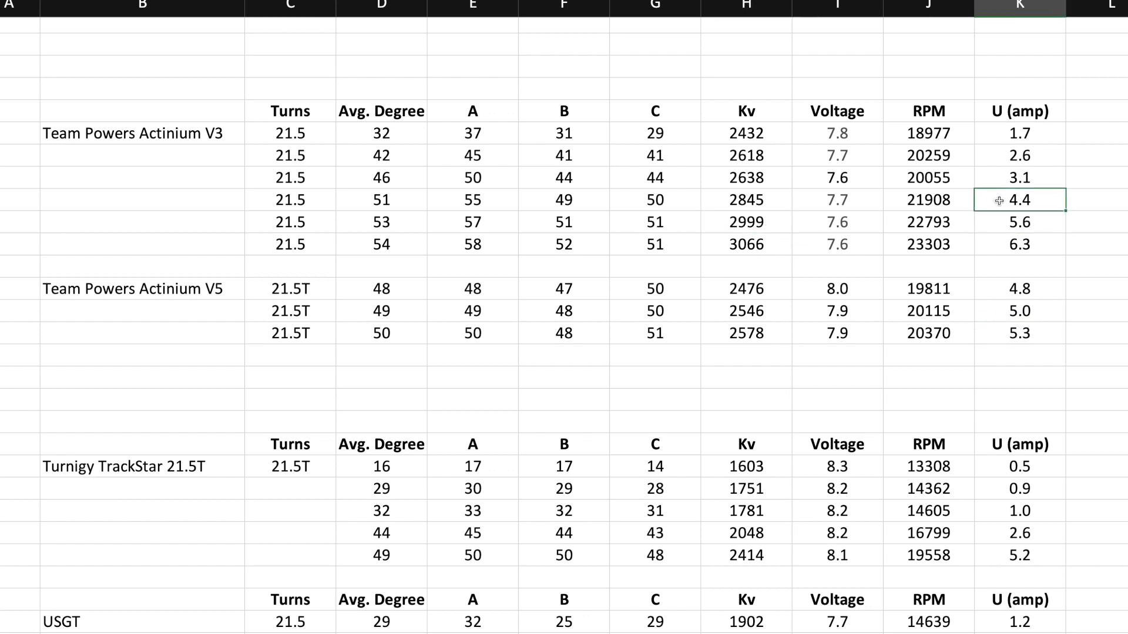
left_click(762, 202)
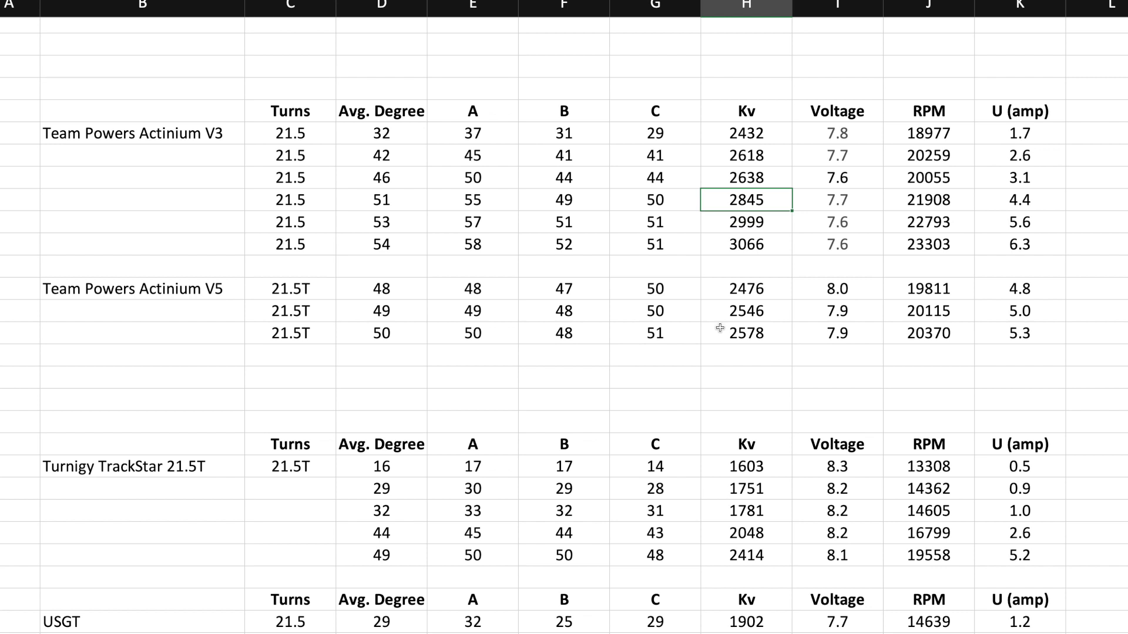
Review the Actinium V5's average timing at 49 and 50 degrees and the amp draw and Kv at 49 degrees.
left_click(397, 358)
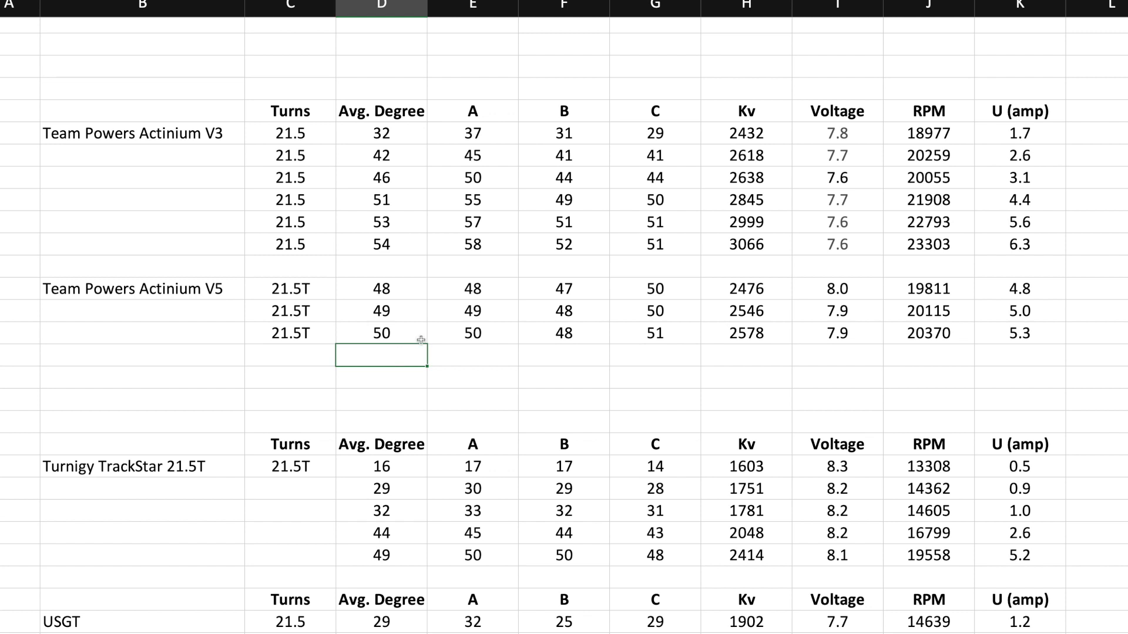
left_click(343, 303)
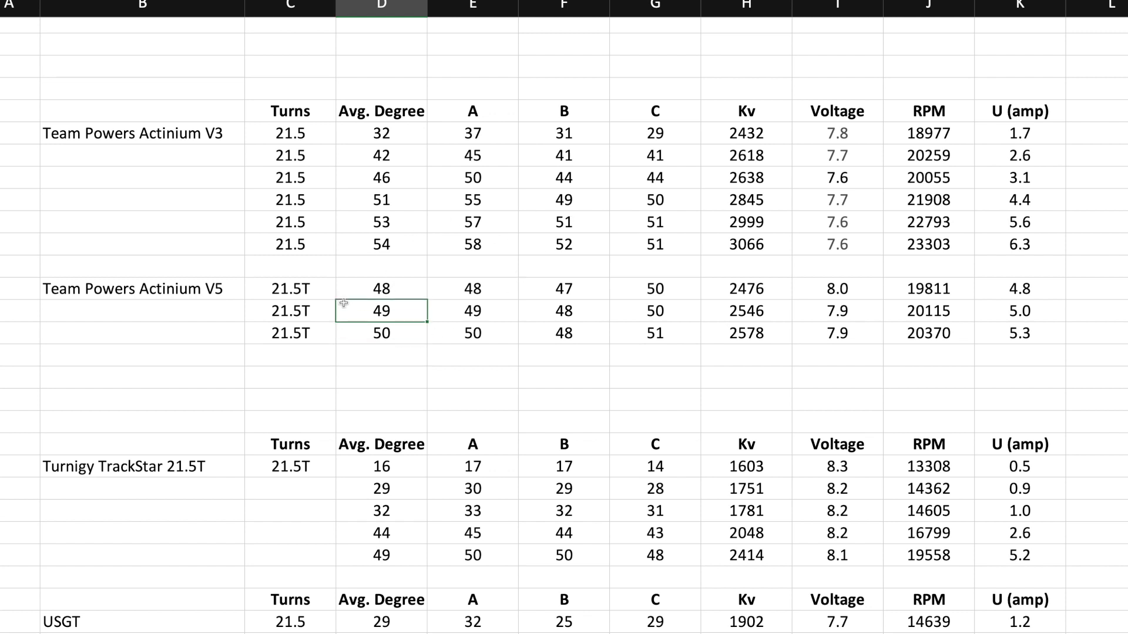
left_click(405, 333)
left_click(988, 313)
left_click(751, 311)
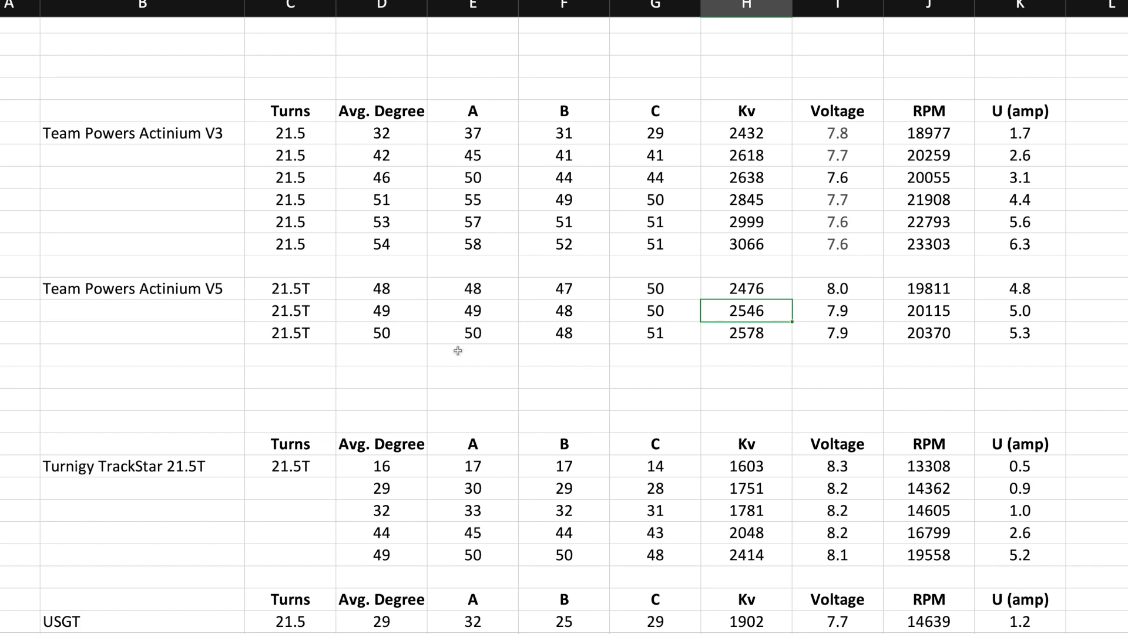
Check the Kv of the Turnigy TrackStar at 49 degrees and the Trinity X Factor Stock 1119 at 48 degrees.
scroll(437, 352, "down", 4)
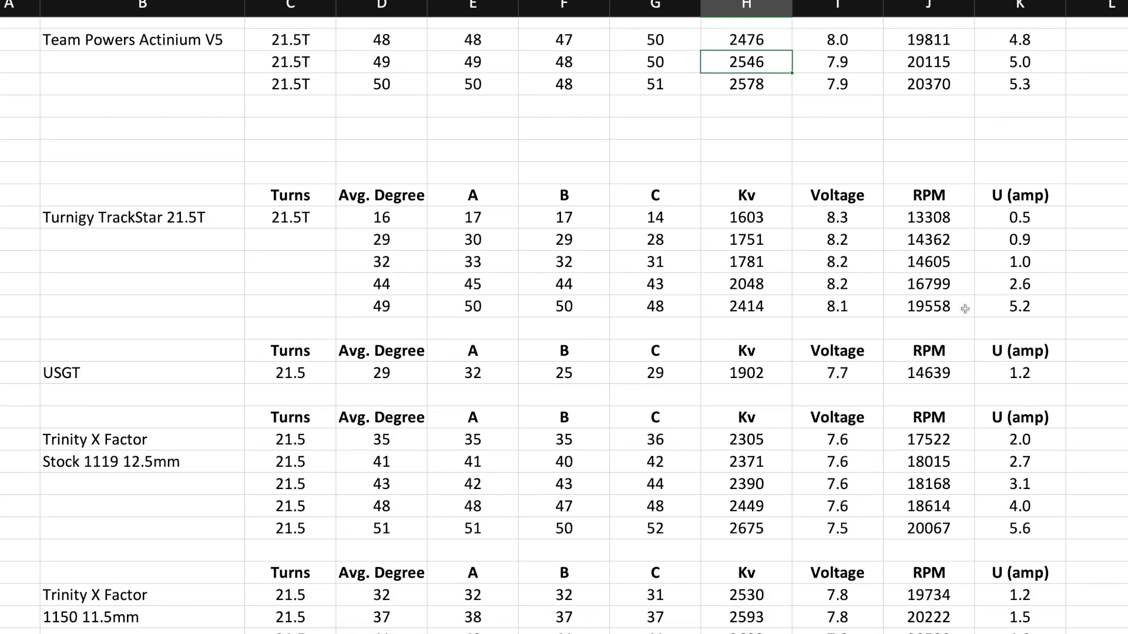
left_click(738, 309)
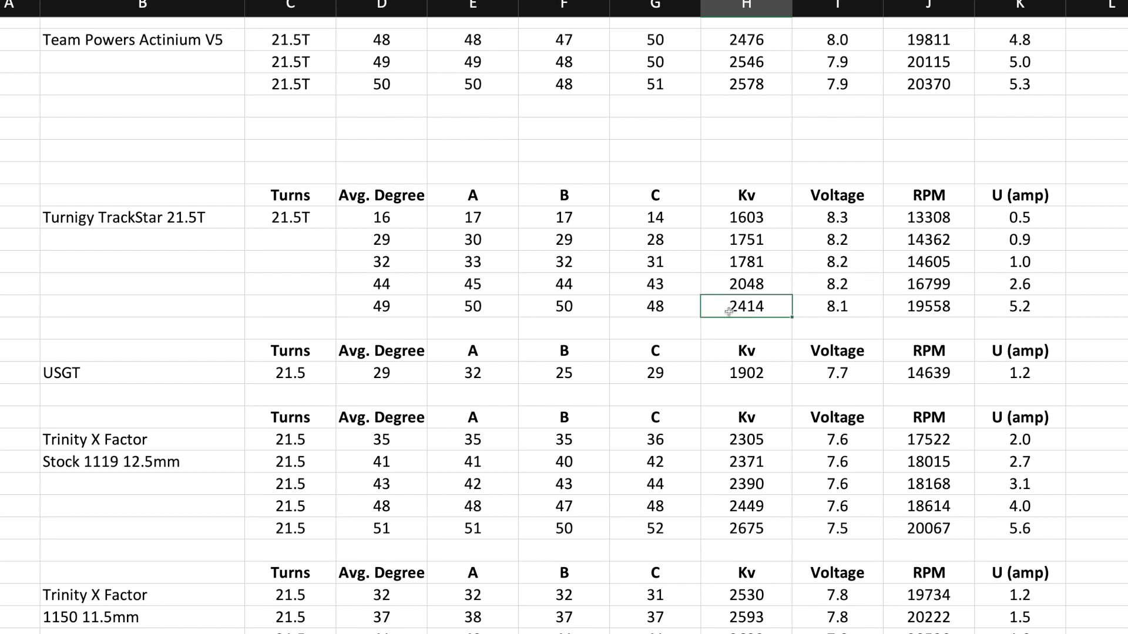
scroll(590, 341, "down", 3)
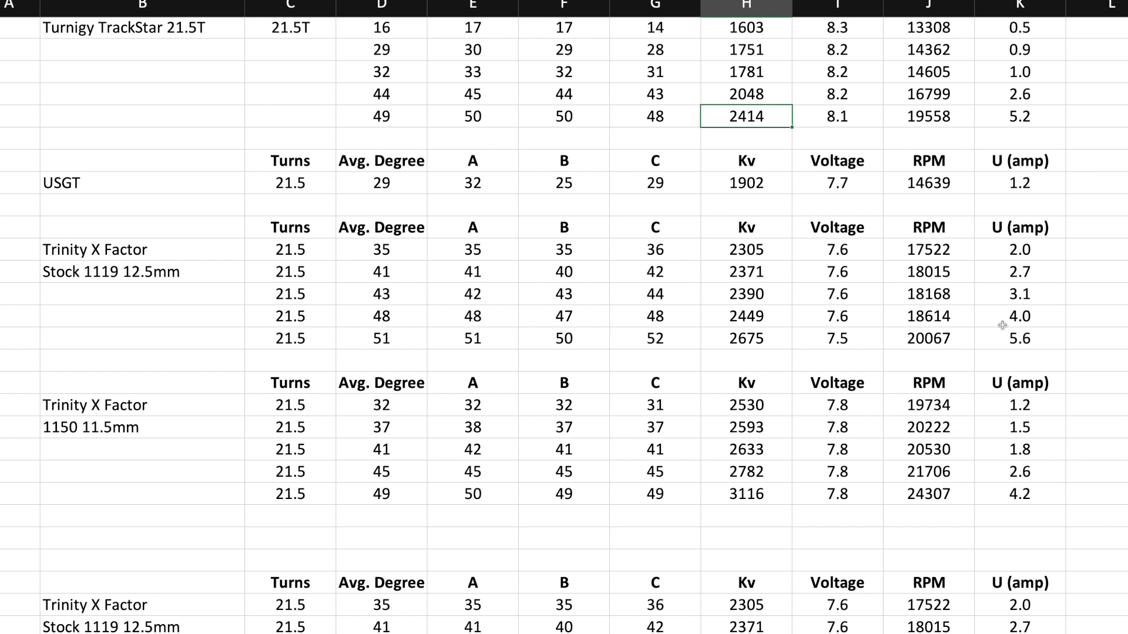
left_click(721, 317)
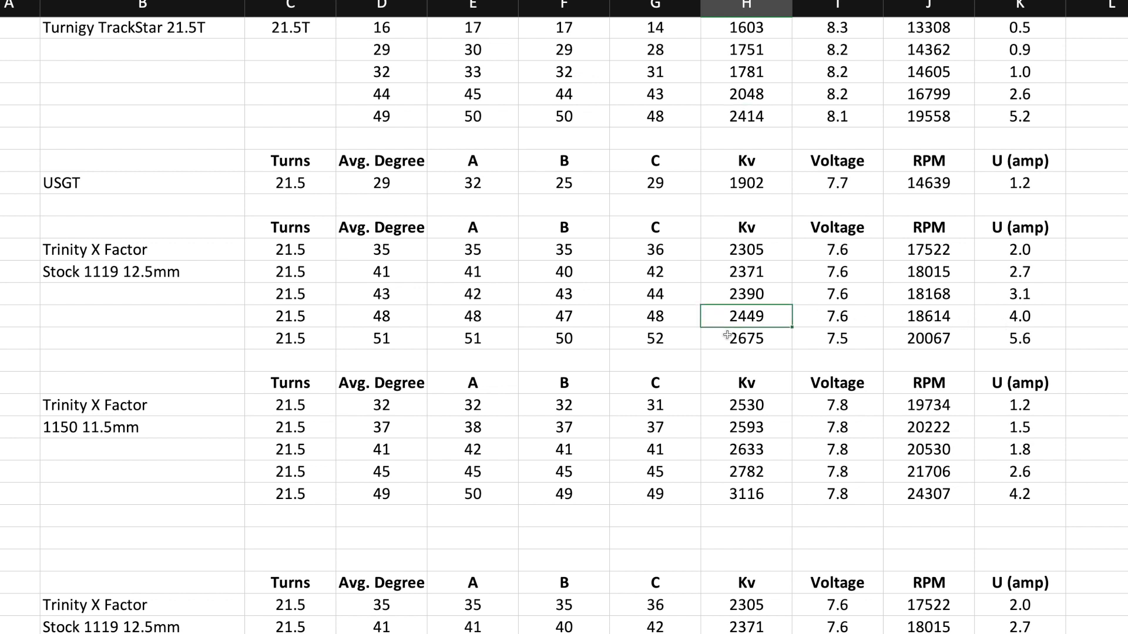
Return to the Team Powers Actinium V5 results and select the Kv at 48 degrees for comparison.
scroll(727, 335, "up", 1)
scroll(727, 335, "up", 3)
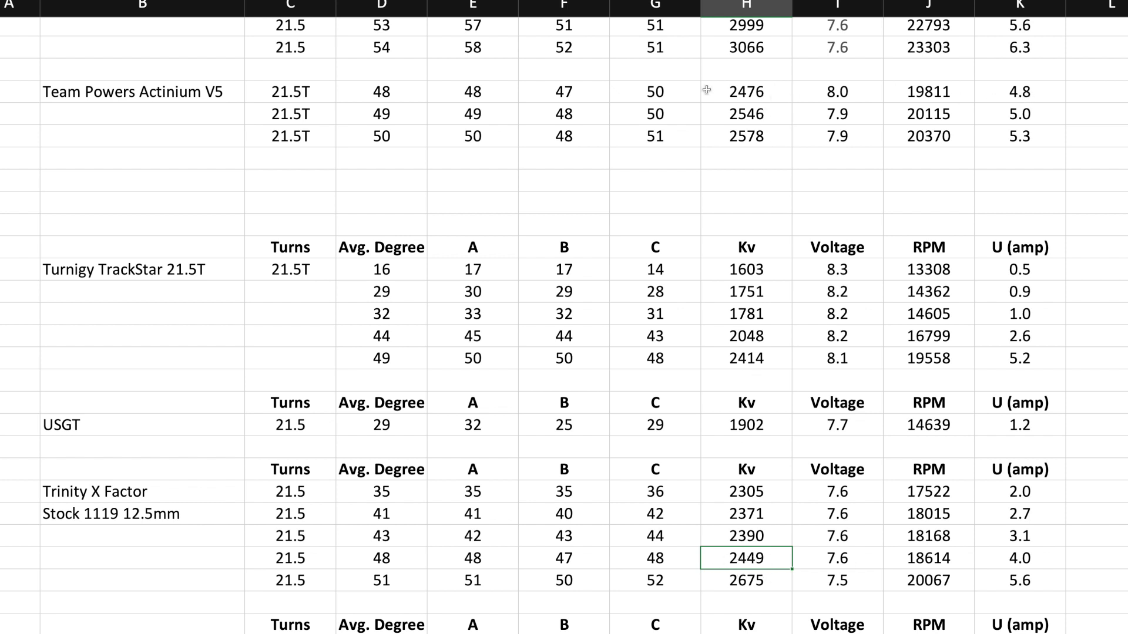
left_click(741, 92)
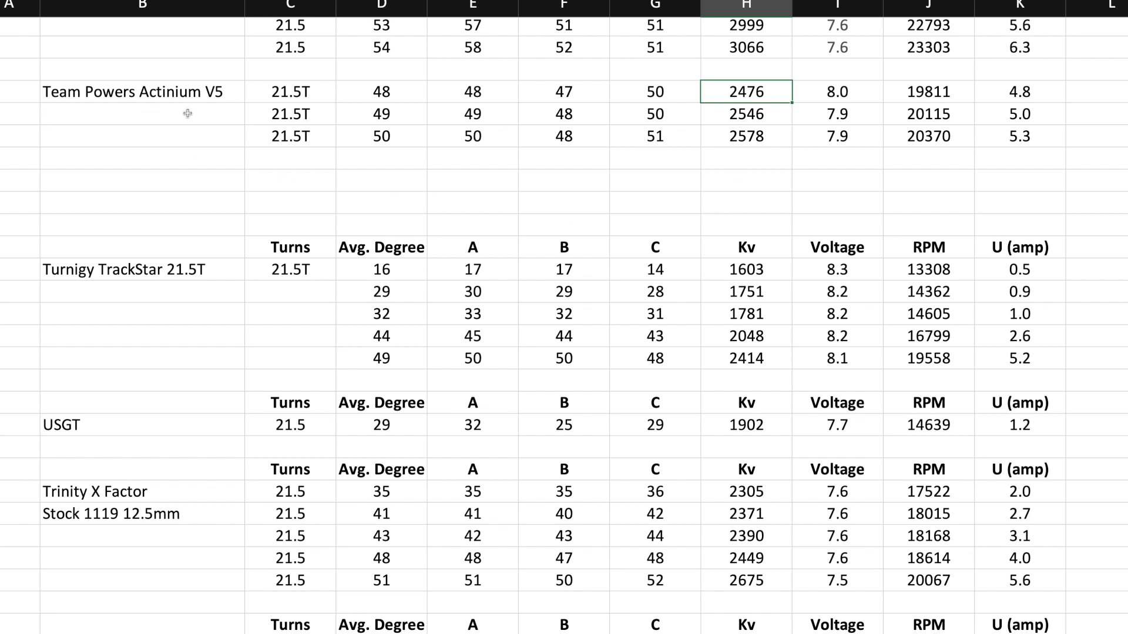
Check the Hobbywing V10 G4's Kv at 46 and 50 degrees of average timing.
scroll(211, 467, "down", 3)
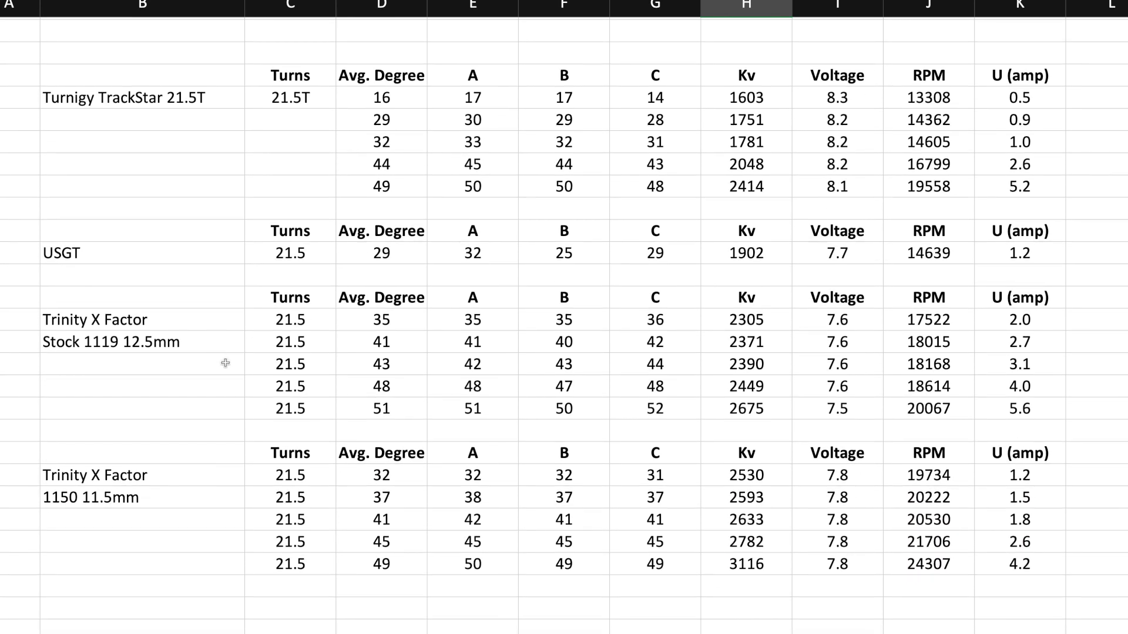
scroll(361, 374, "down", 6)
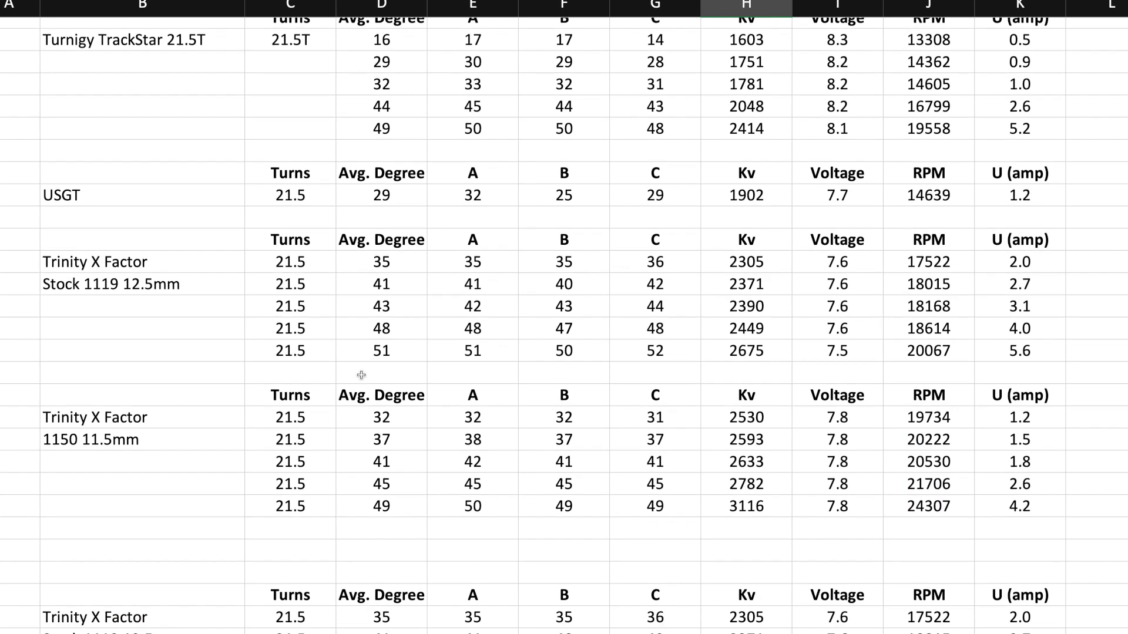
scroll(359, 374, "down", 3)
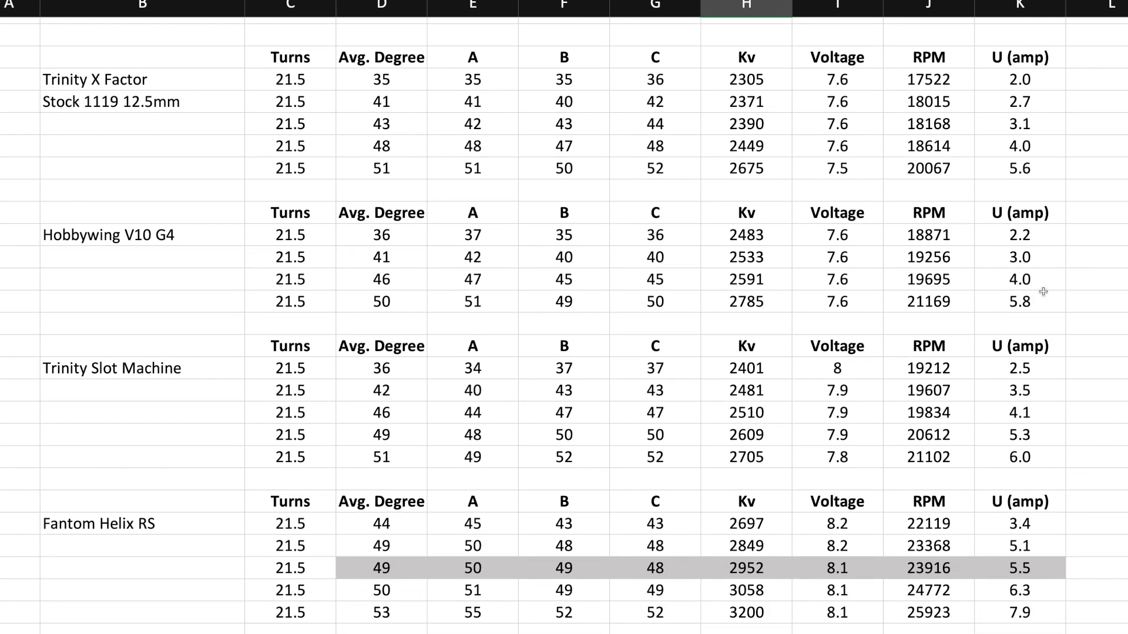
left_click(744, 283)
left_click(743, 306)
Check the Trinity Slot Machine's Kv at 49 degrees of average timing.
scroll(245, 346, "down", 2)
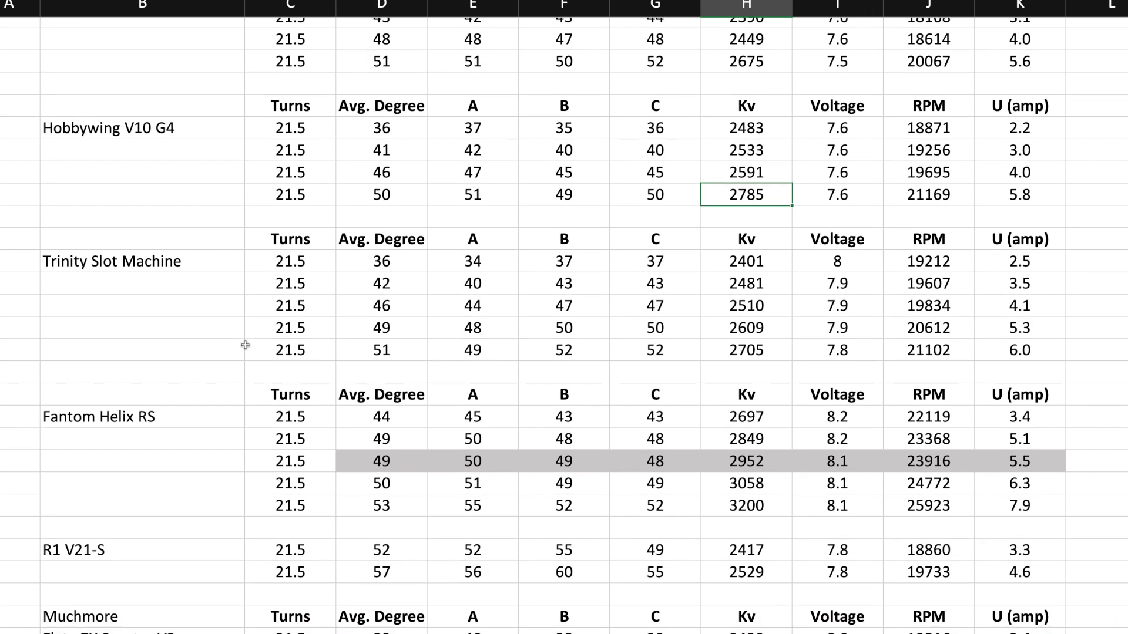
scroll(244, 345, "up", 2)
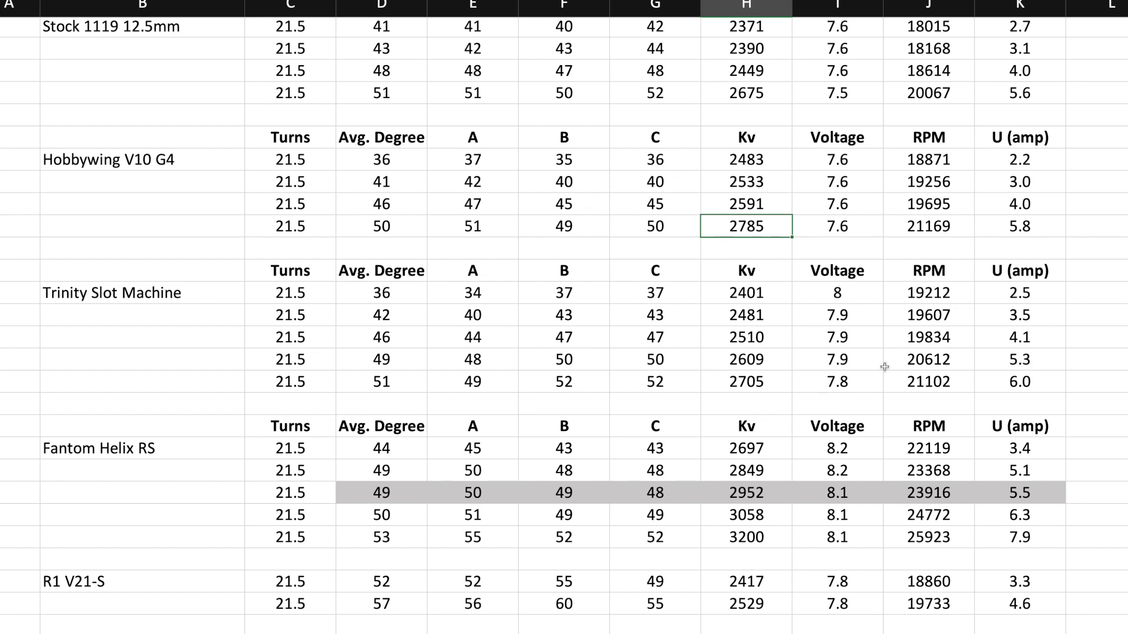
left_click(765, 366)
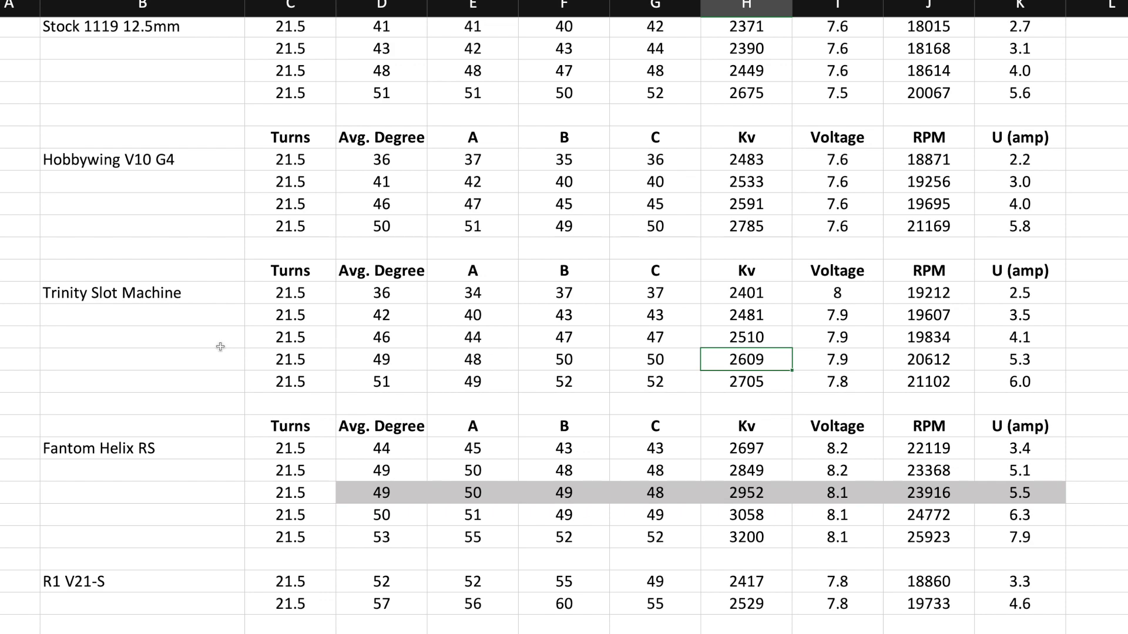
Check the Fantom Helix RS's Kv in the unshaded 49-degree row.
scroll(220, 347, "down", 4)
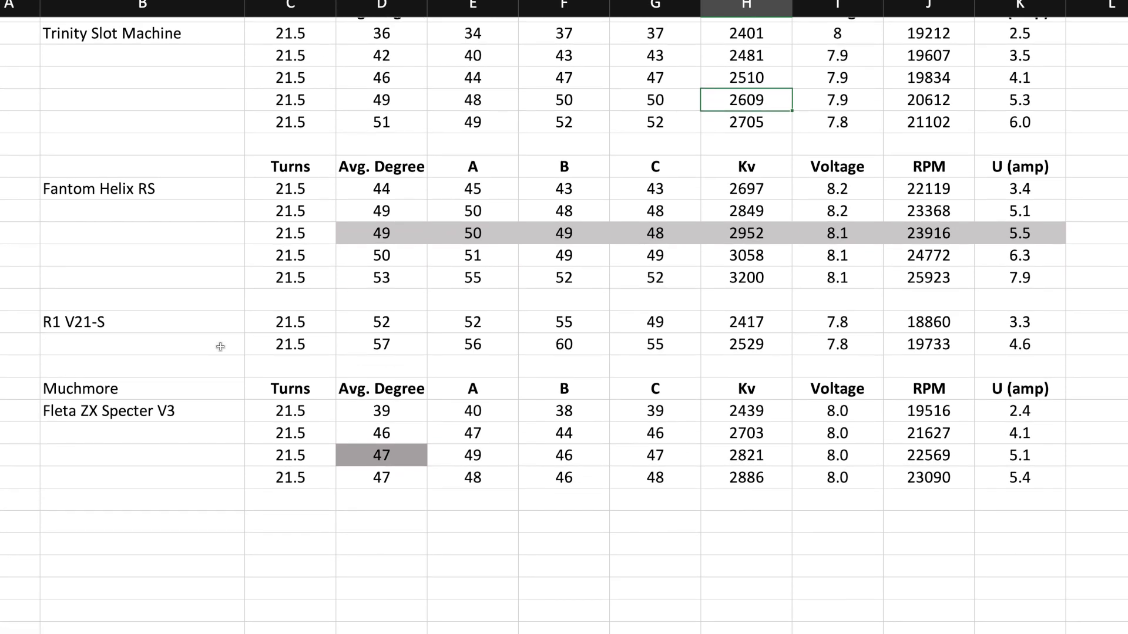
scroll(220, 347, "up", 1)
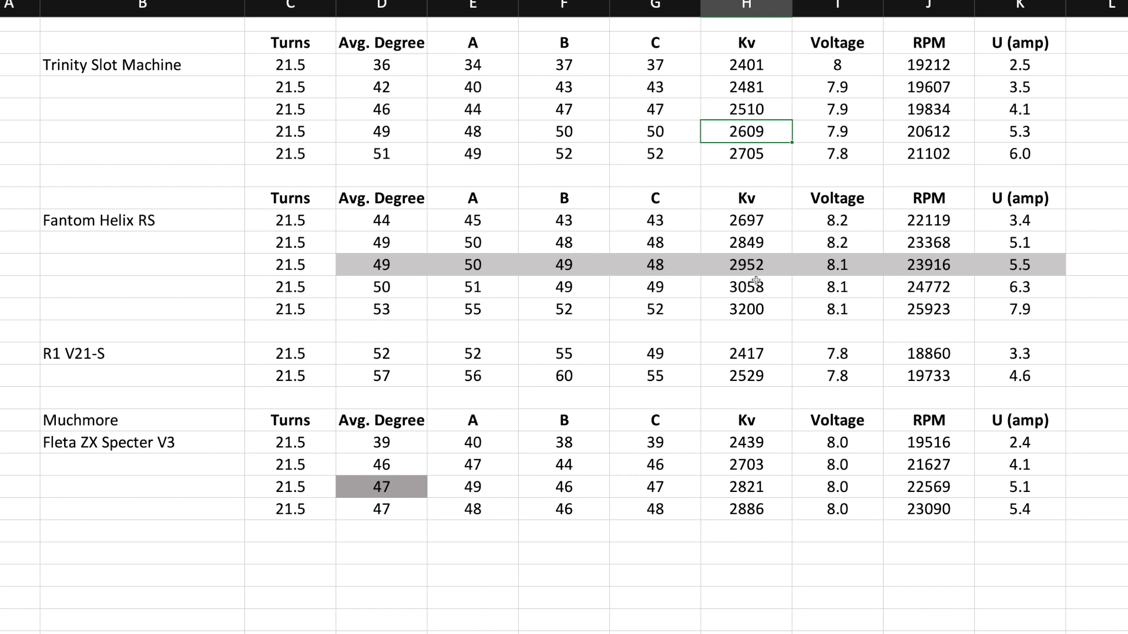
left_click(730, 242)
Review the results of all 21.5-turn motors, from the Muchmore Fleta ZX Specter V3 back to the Team Powers Actinium V3 and V5.
scroll(744, 267, "up", 1)
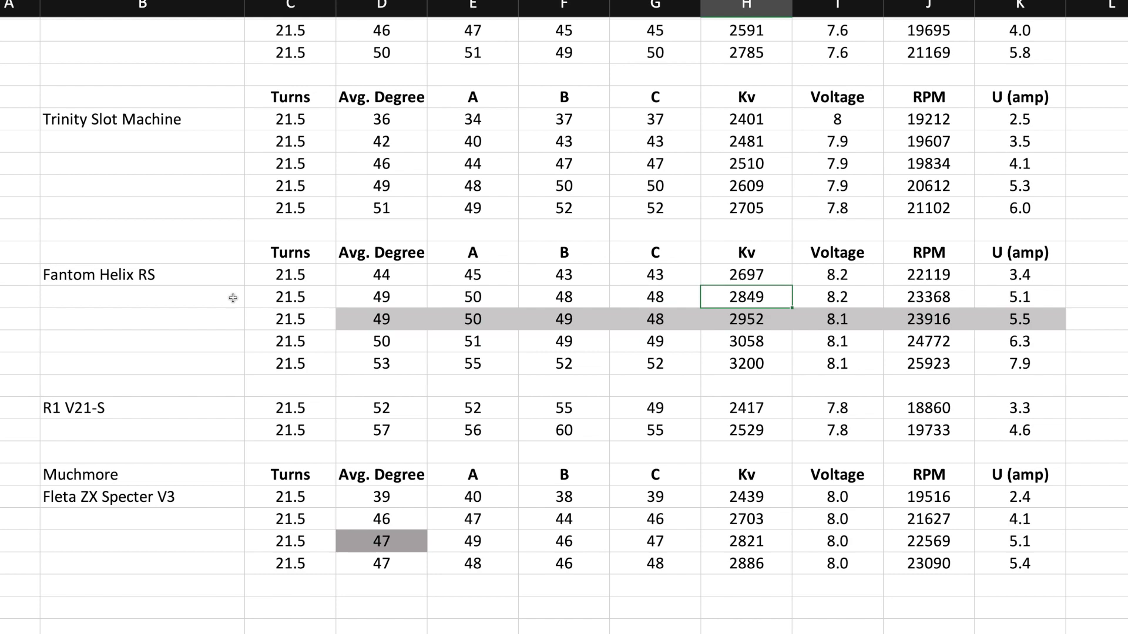
scroll(233, 298, "down", 4)
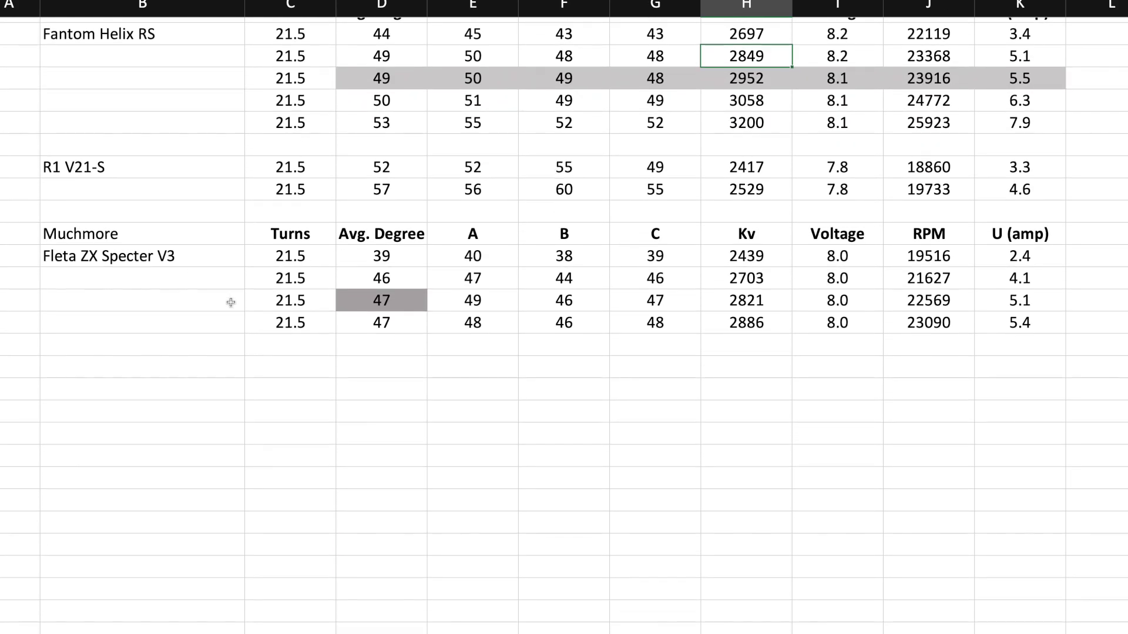
scroll(231, 302, "up", 1)
scroll(231, 302, "up", 9)
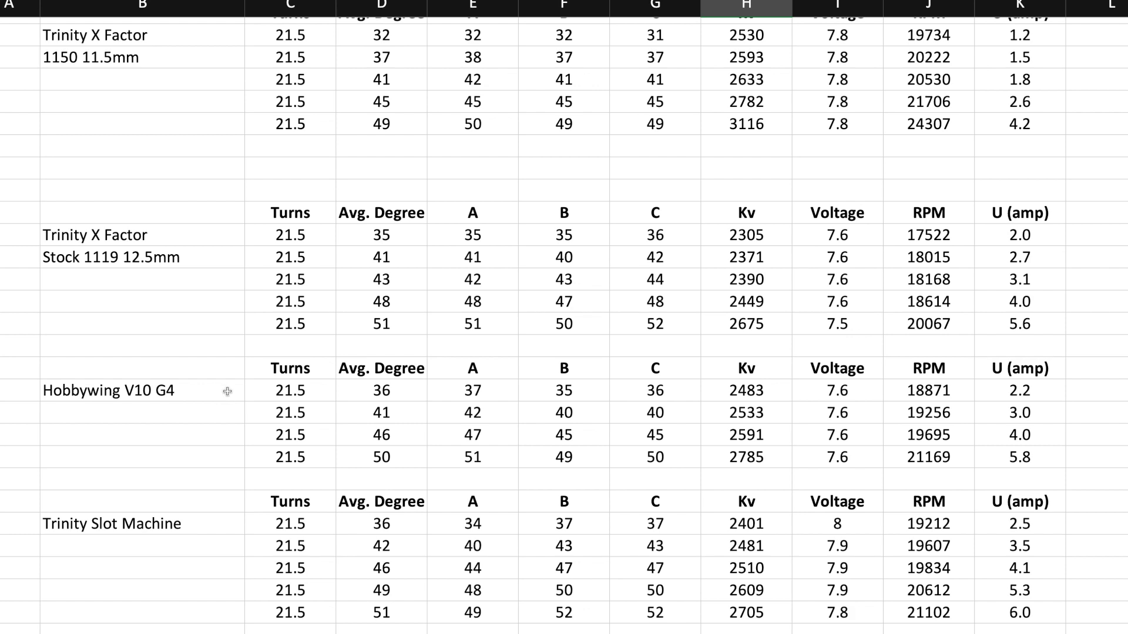
scroll(227, 391, "down", 15)
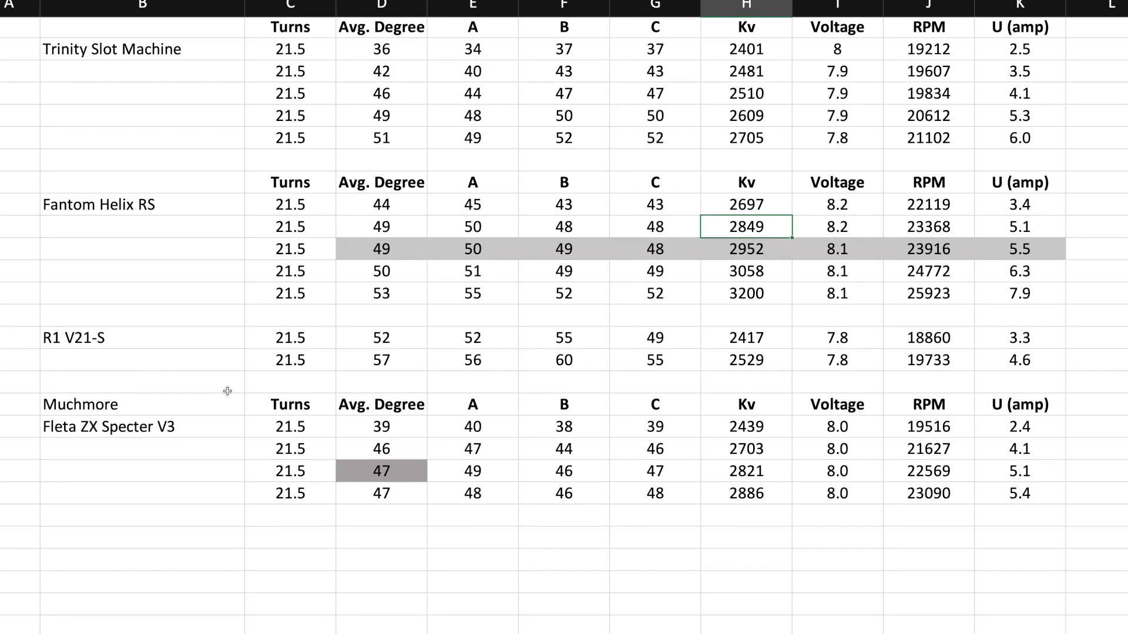
scroll(227, 391, "up", 15)
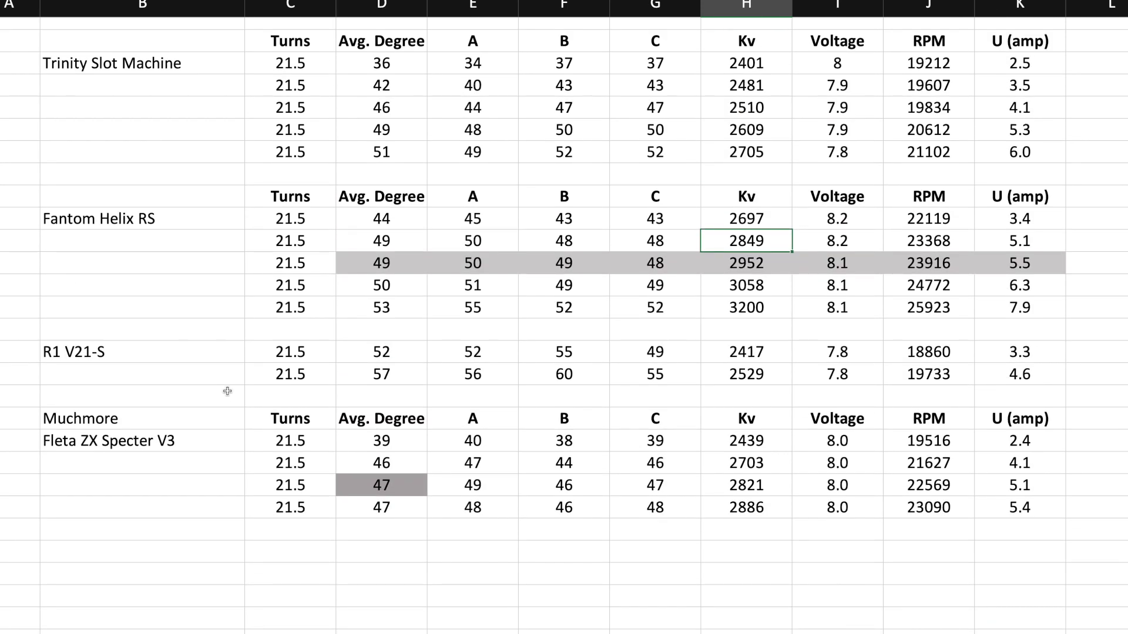
scroll(227, 391, "up", 13)
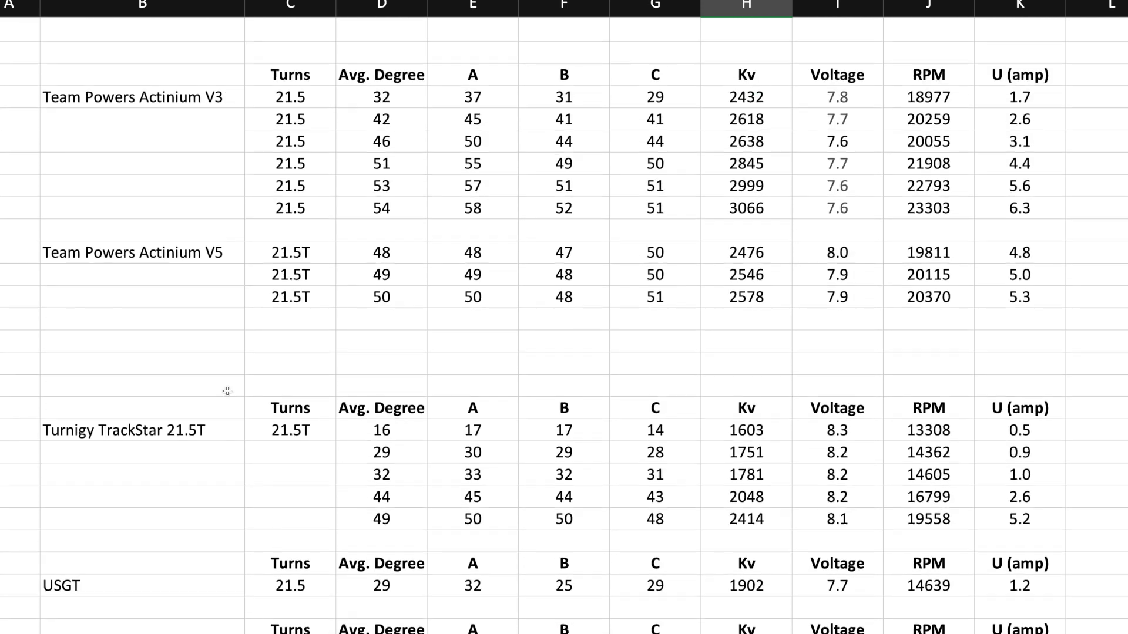
scroll(227, 391, "down", 3)
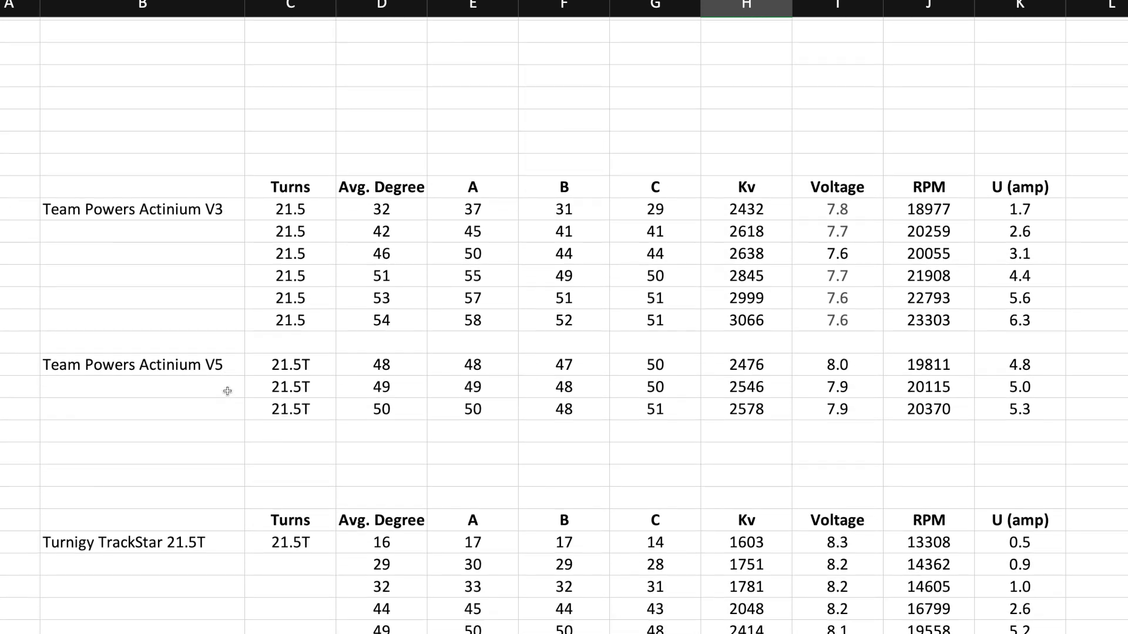